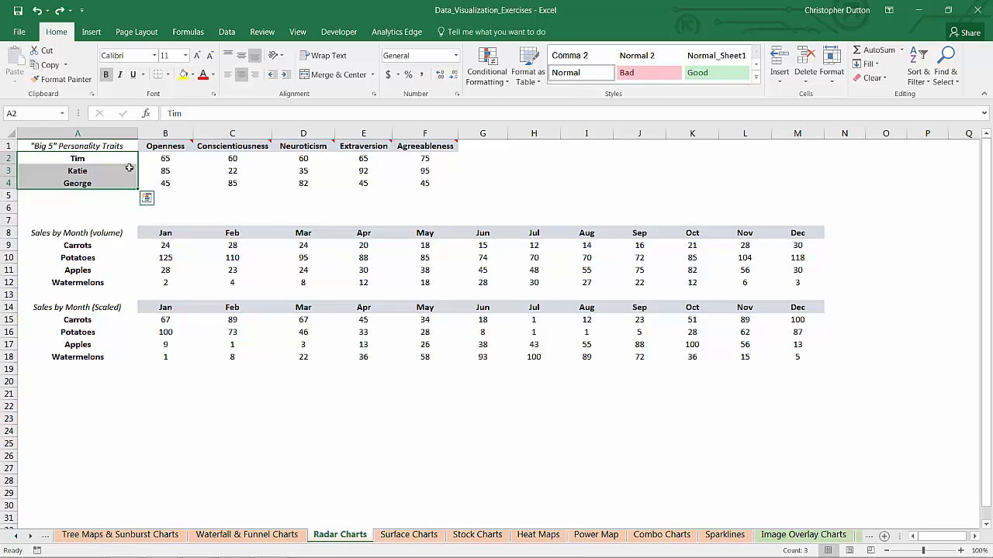
Insert a basic radar chart without markers from the Big 5 personality traits table in A1:F4
click(60, 146)
drag(60, 146, 425, 183)
click(90, 34)
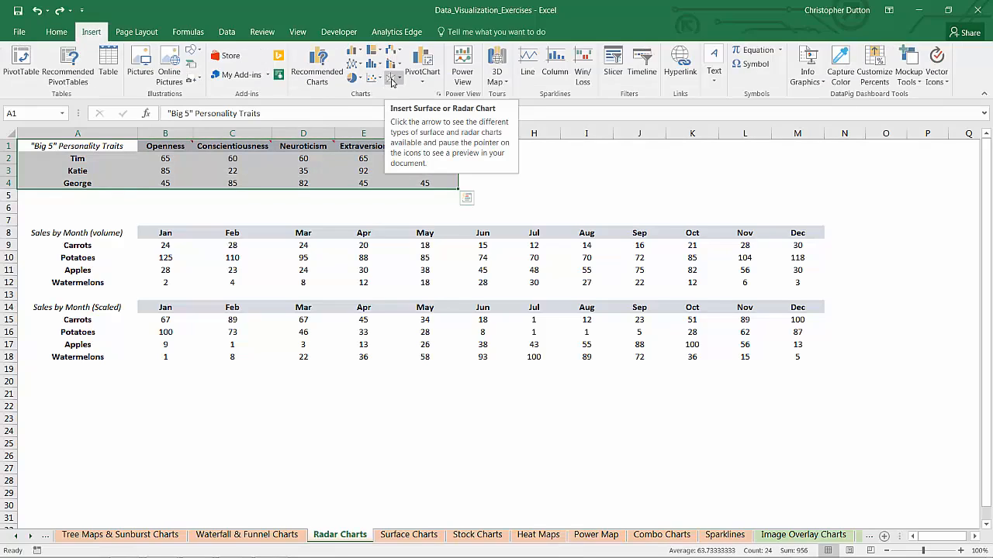
click(392, 80)
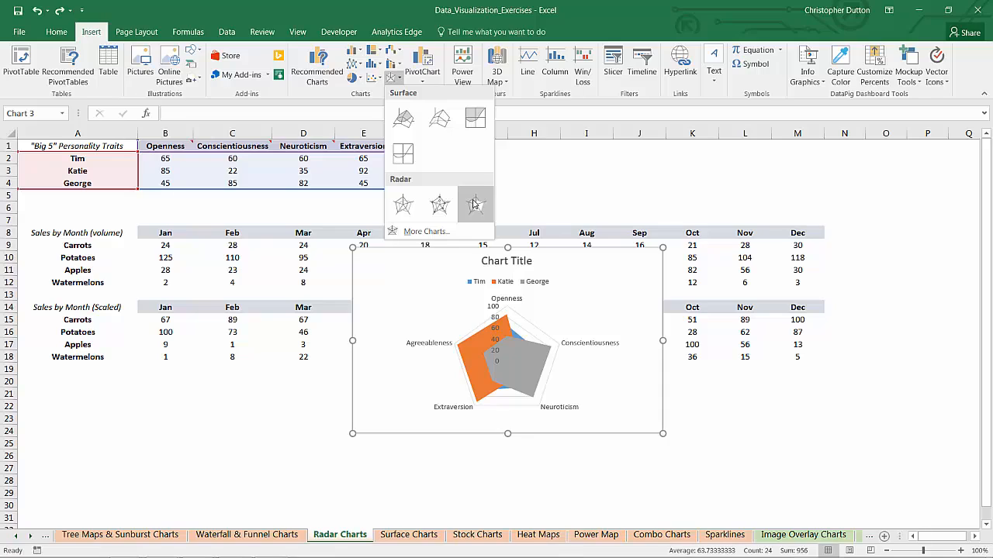
click(404, 208)
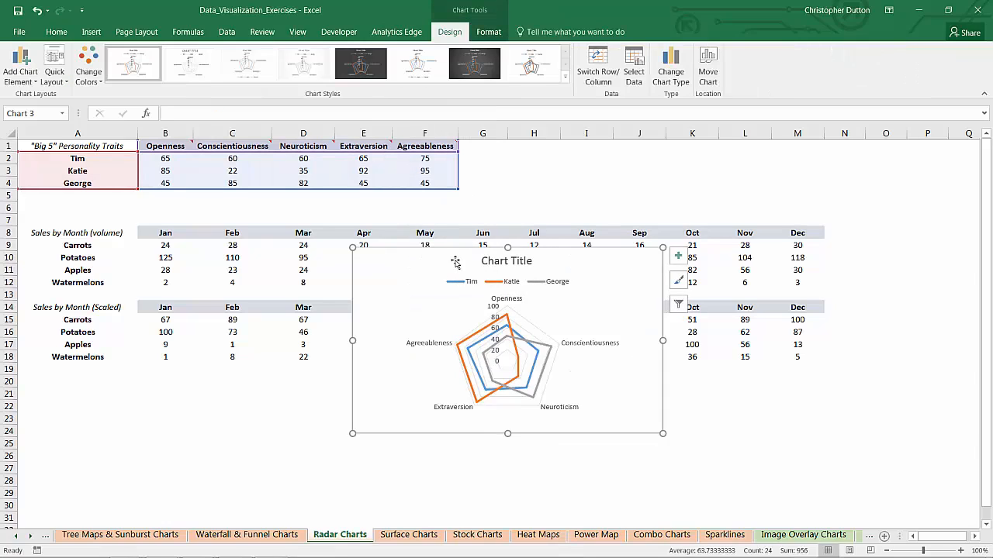
Delete the personality radar chart's title and place its legend at the bottom
click(518, 260)
key(Delete)
right_click(535, 262)
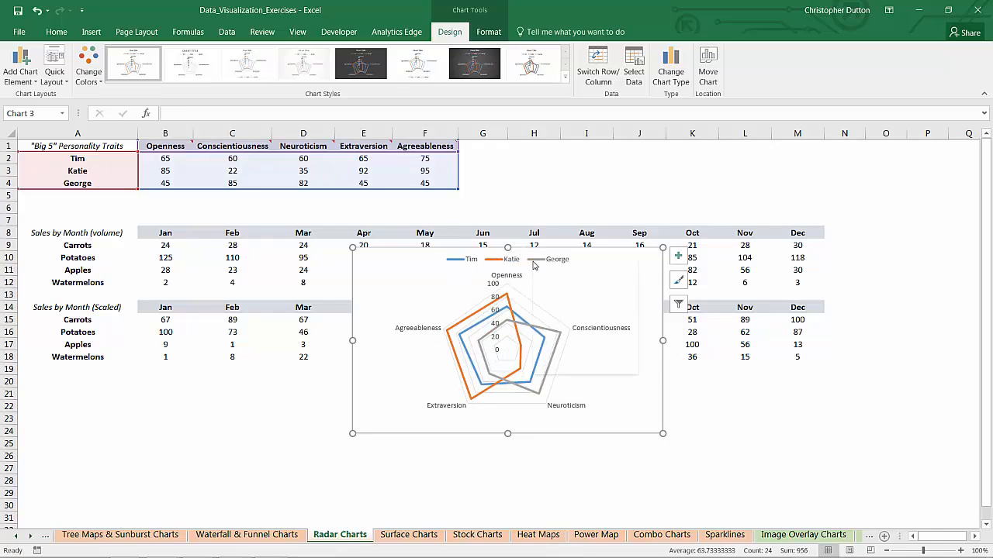
click(578, 366)
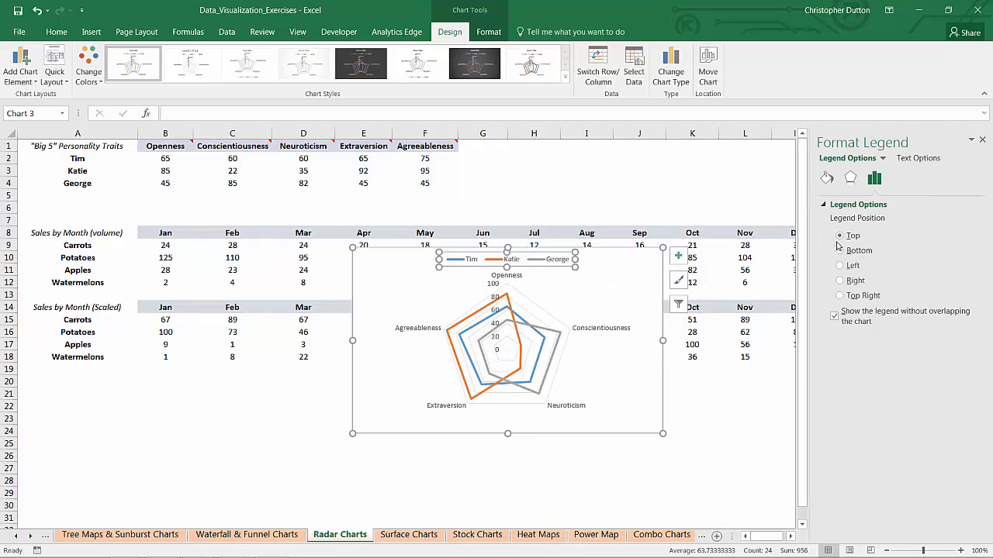
click(839, 251)
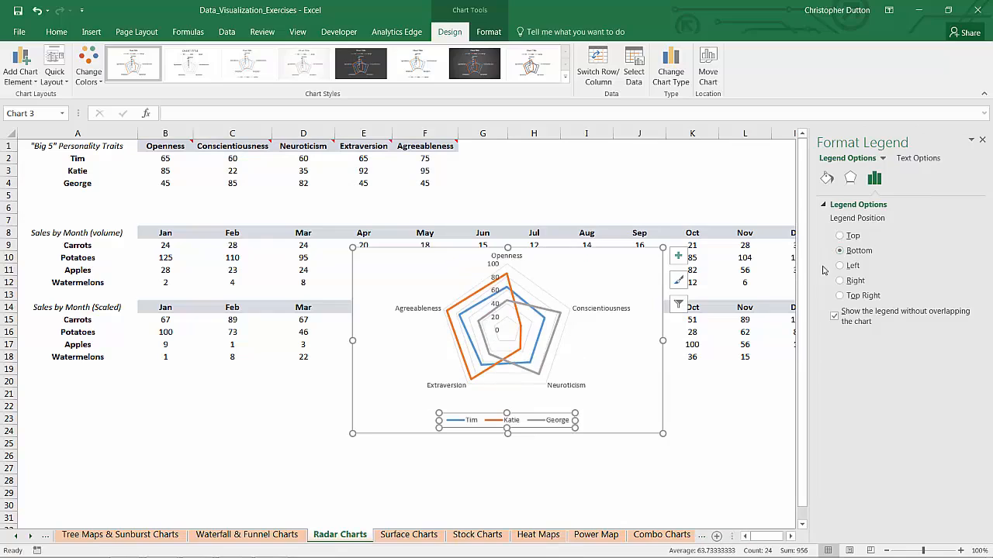
Remove the radar chart's value axis labels and format its major gridlines as solid lines with 37% transparency
click(493, 268)
click(497, 272)
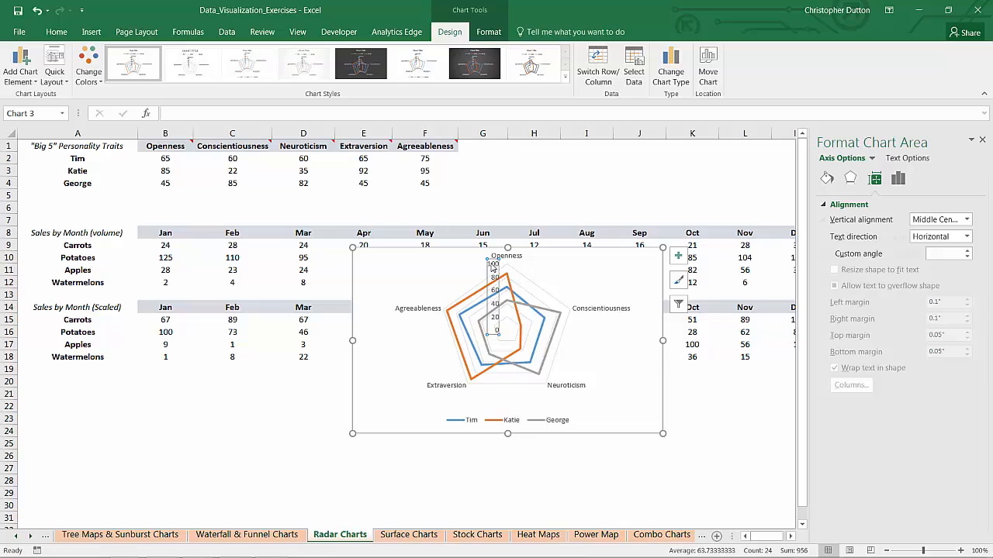
click(532, 298)
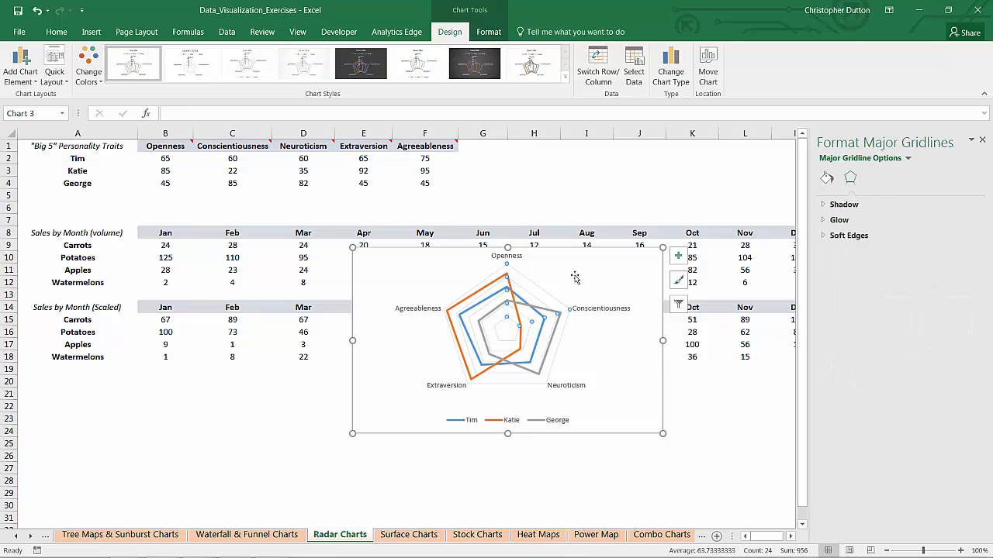
click(827, 177)
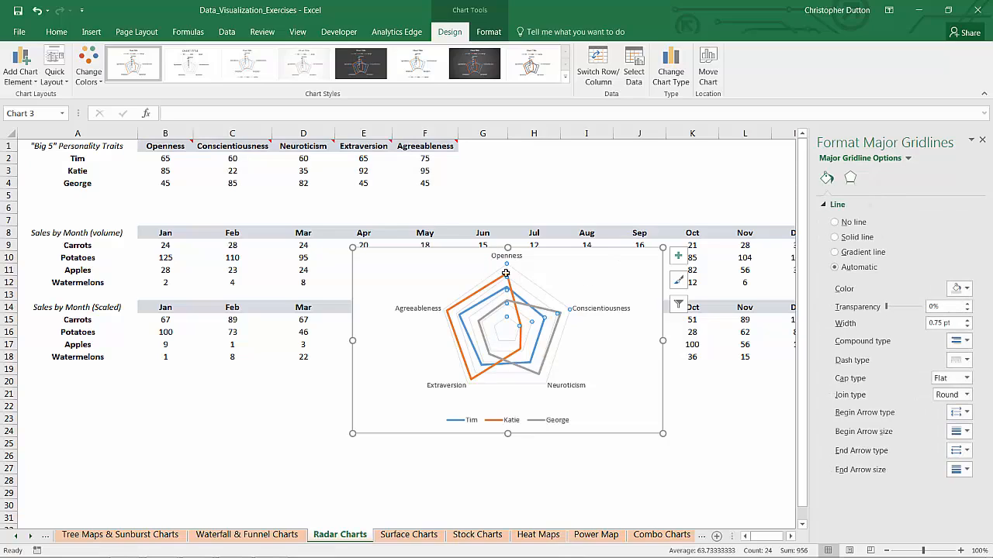
click(834, 238)
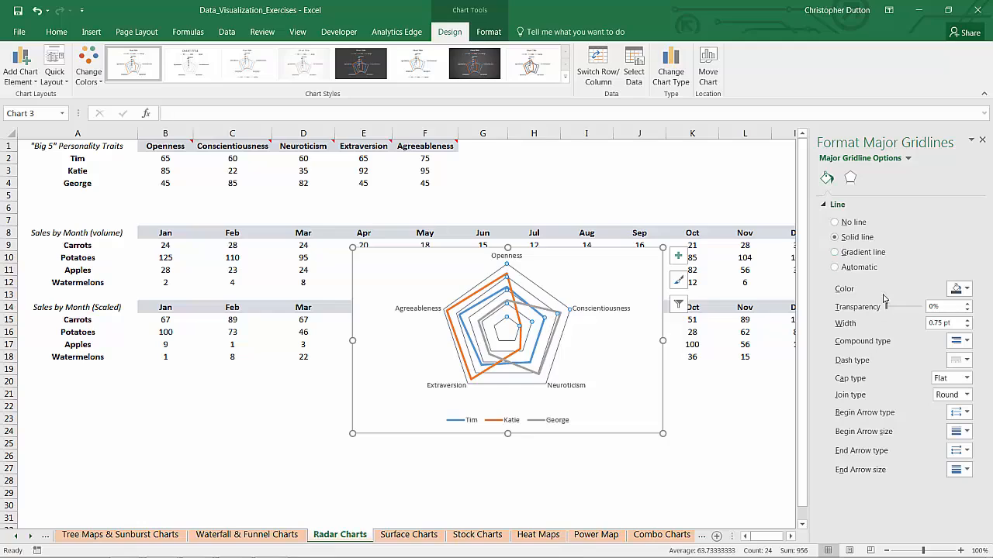
drag(886, 307, 898, 310)
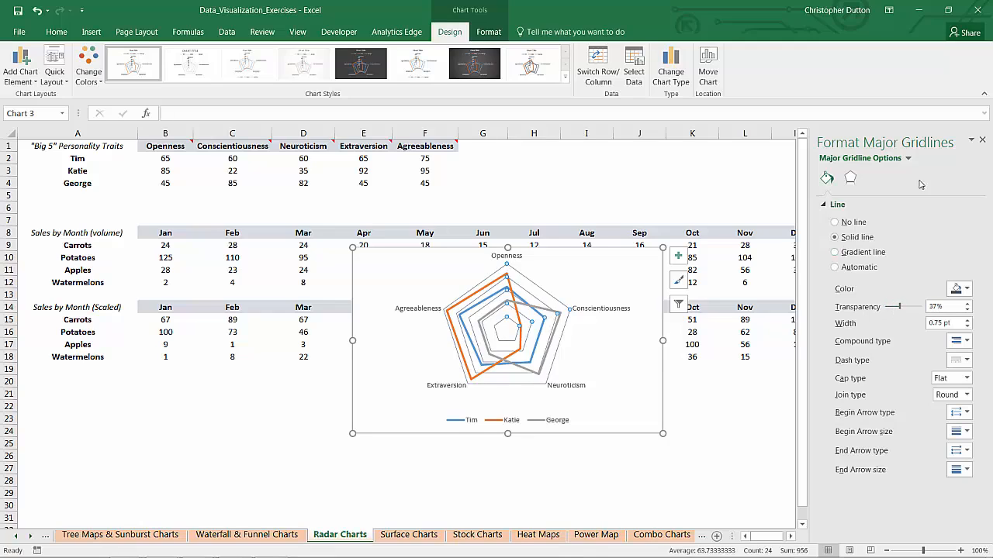
click(982, 141)
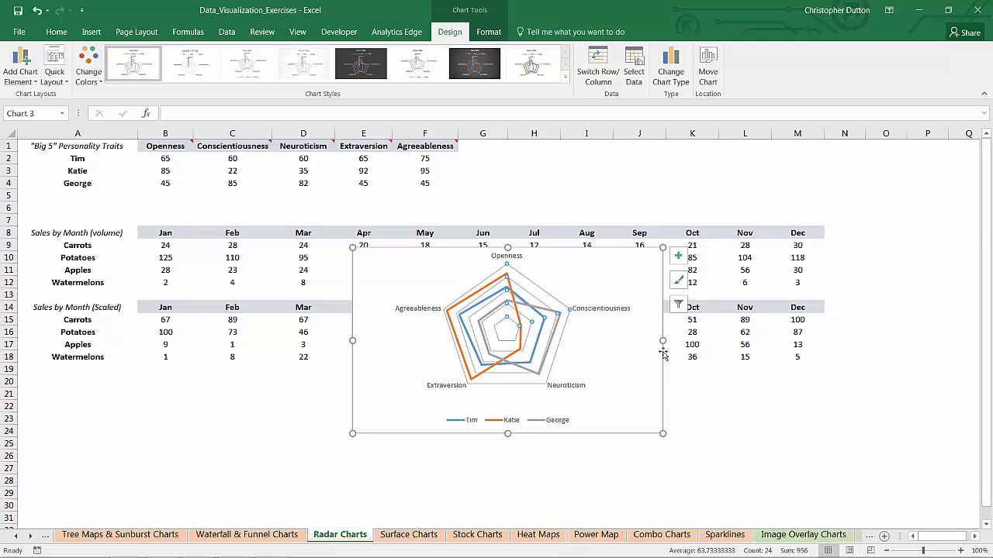
Move the radar chart to the right of the personality table and insert three blank rows at row 6
drag(661, 380, 773, 283)
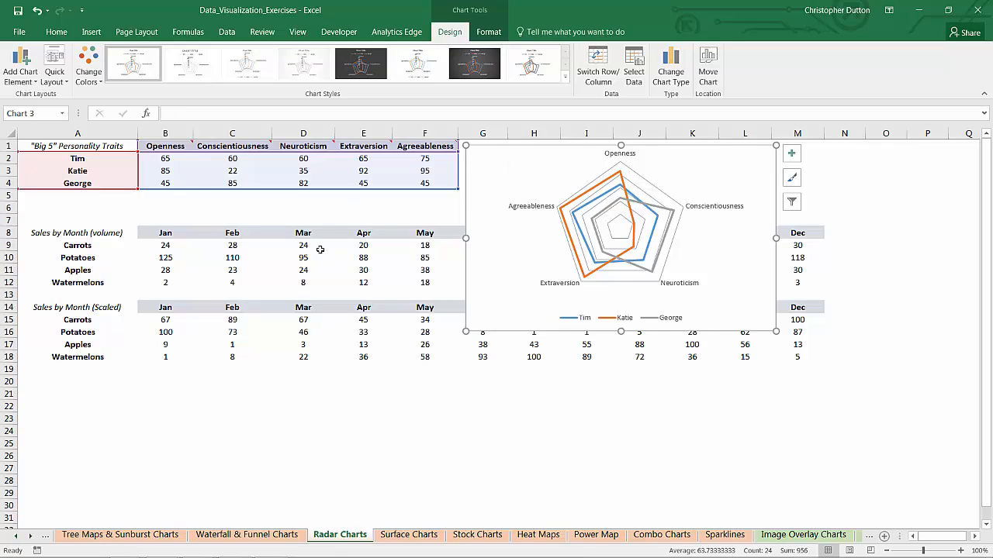
click(9, 208)
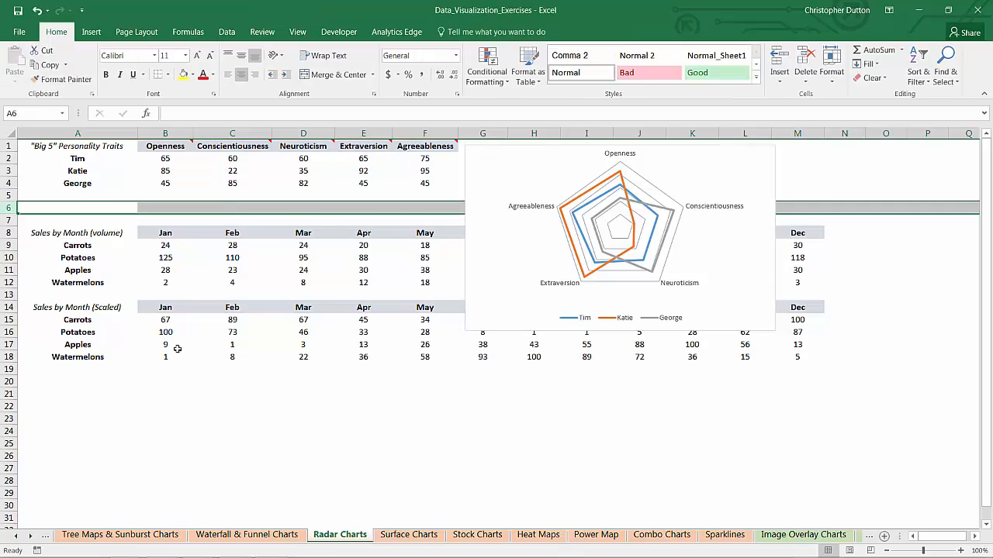
right_click(7, 208)
click(48, 292)
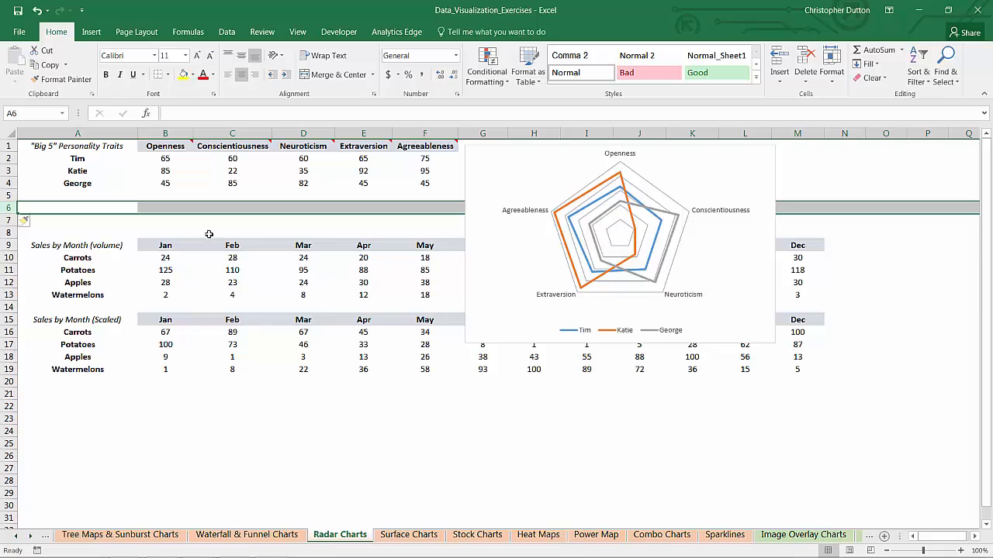
key(F4)
key(F4)
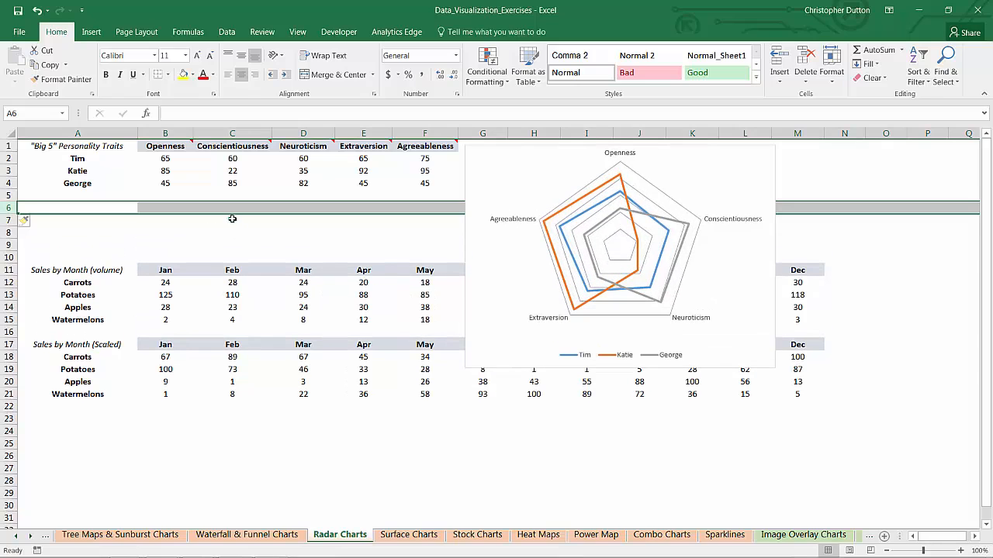
Set the personality radar chart's properties to Don't move or size with cells
right_click(471, 167)
click(518, 417)
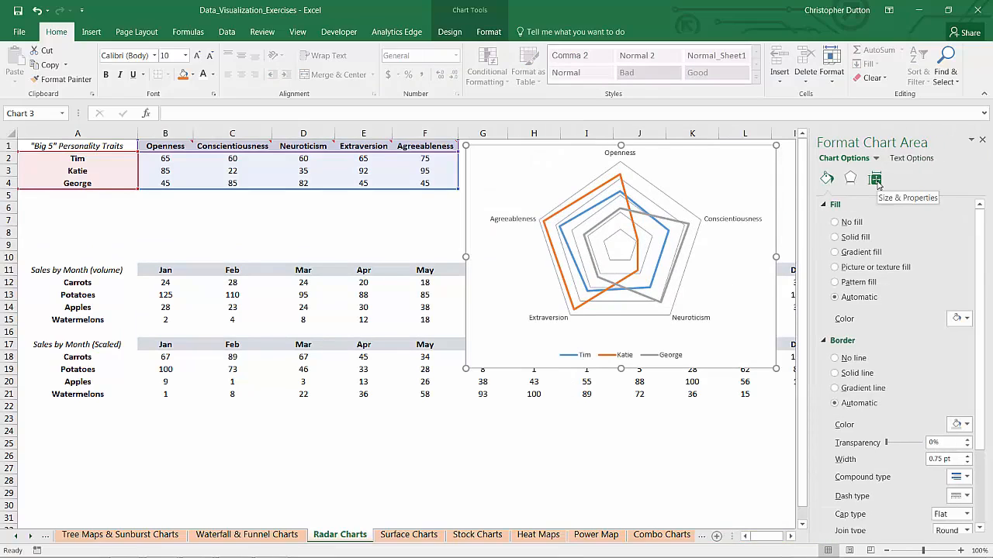
click(874, 180)
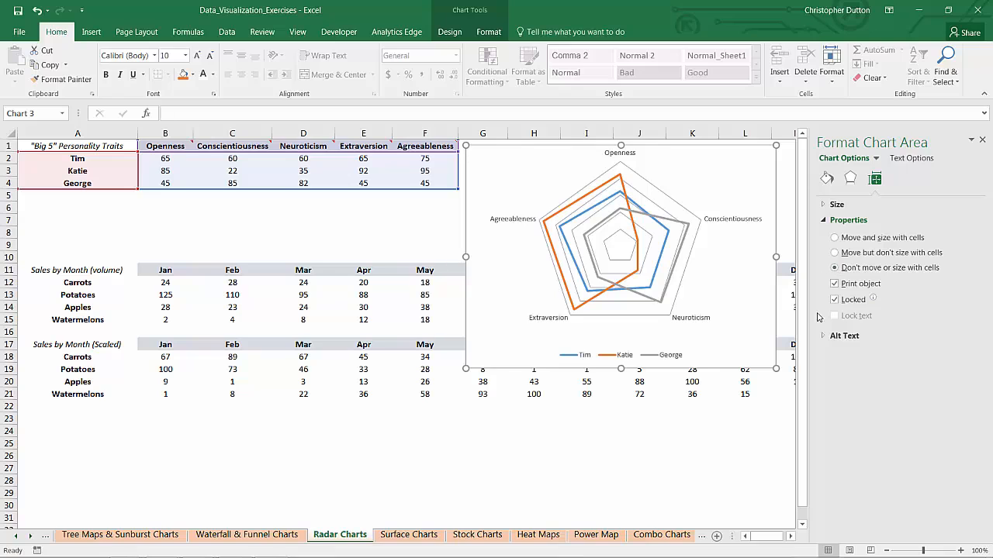
Insert ten blank rows at row 8 so the sales tables sit below the radar chart
right_click(6, 232)
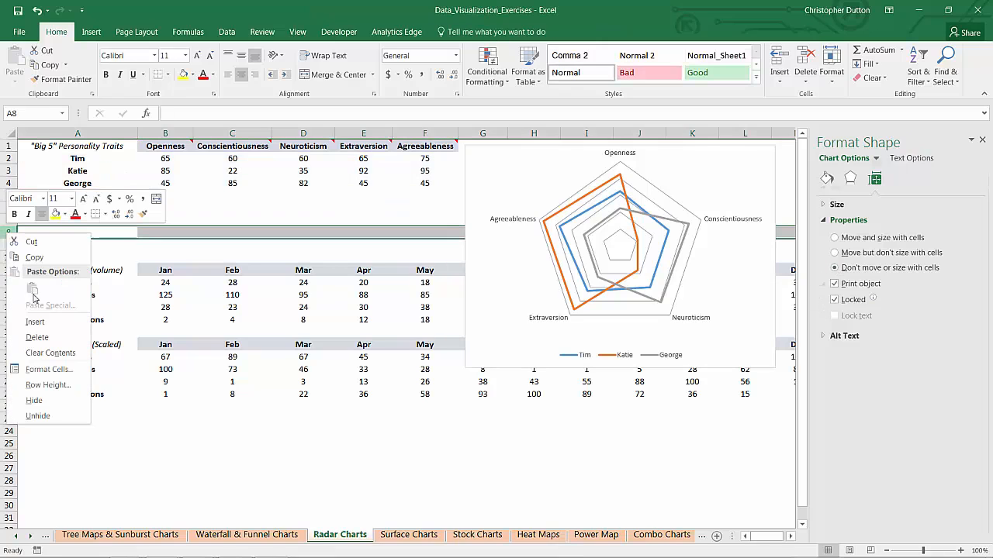
click(35, 320)
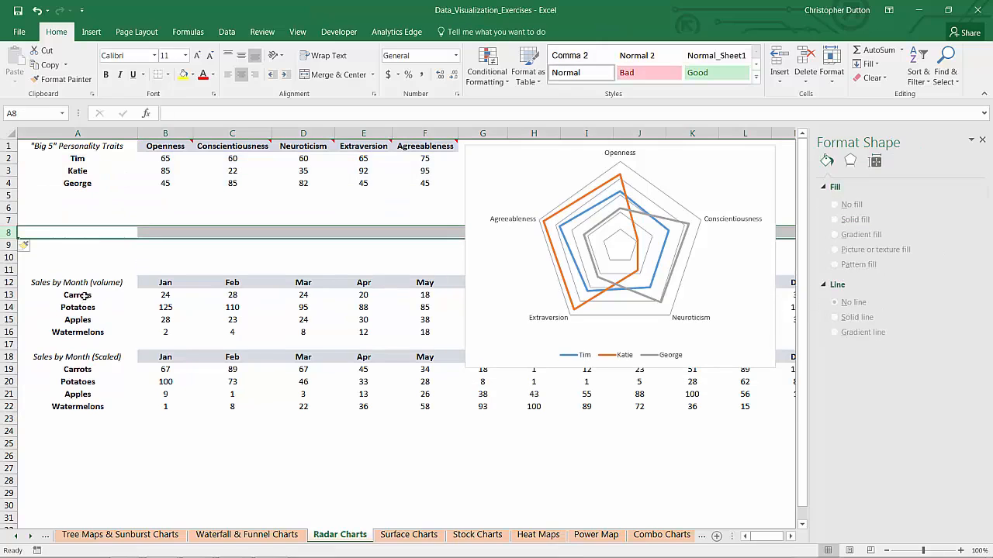
key(F4)
key(F4)
key(F4)
key(F4)
key(F4)
key(F4)
key(F4)
key(F4)
key(F4)
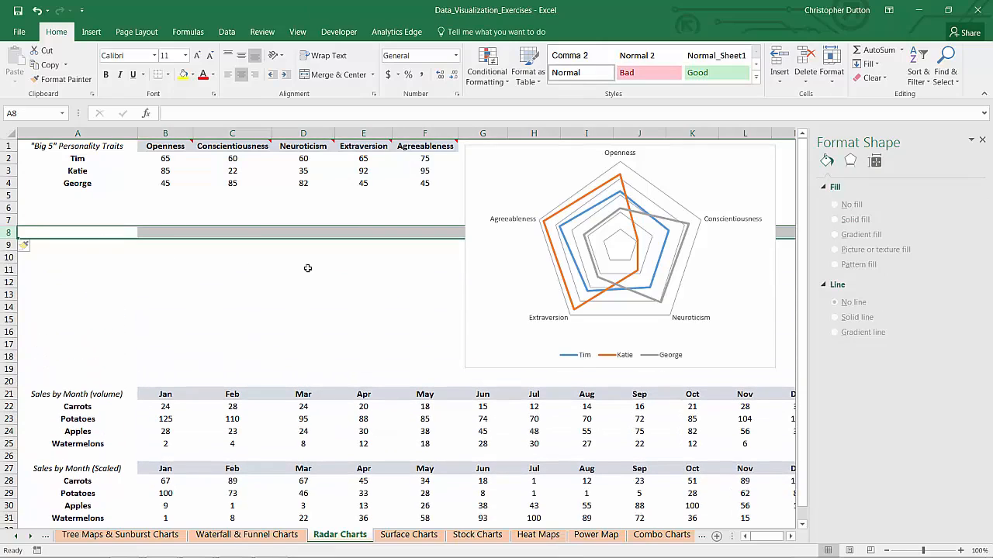
click(342, 285)
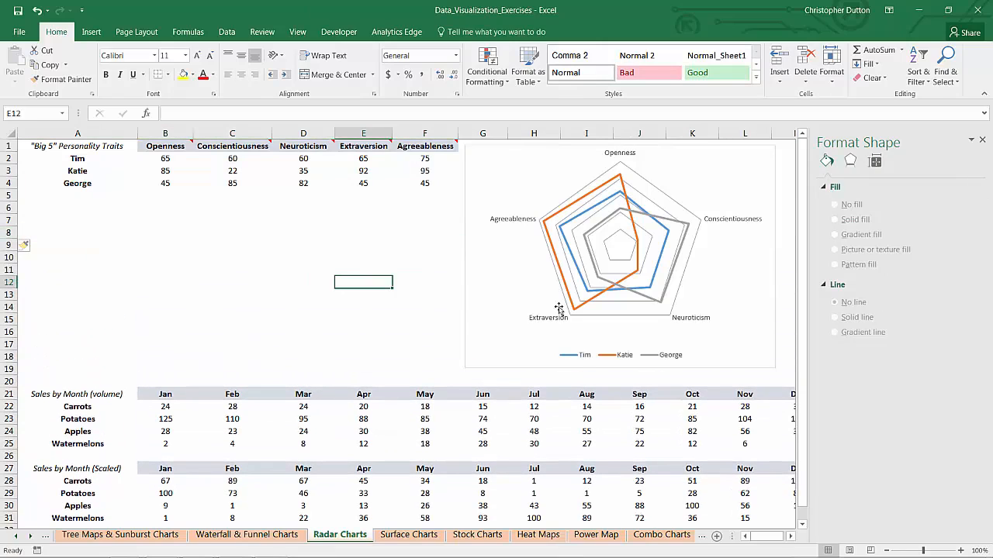
click(980, 141)
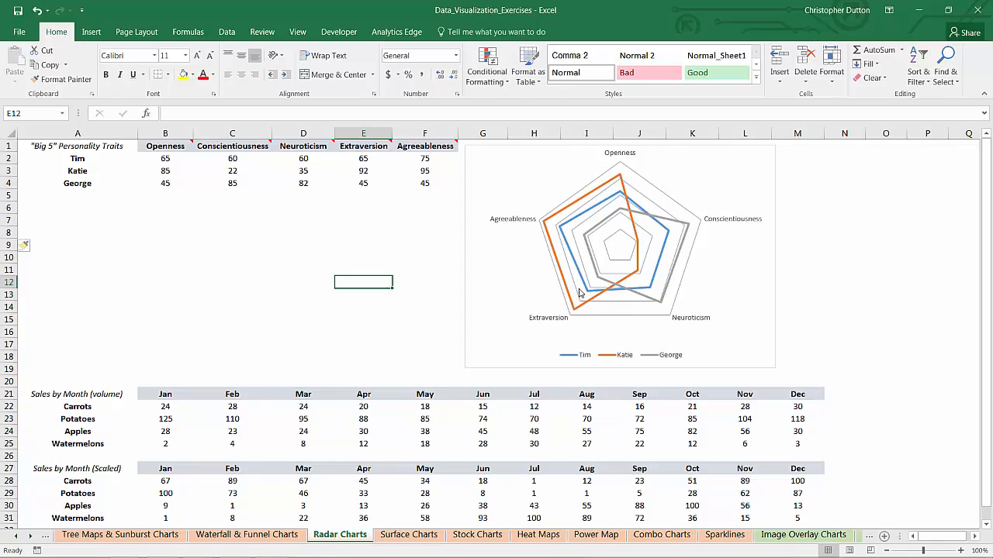
Examine the orange and gray series in the personality radar chart and how they extend toward each trait
mouse_move(587, 292)
click(574, 207)
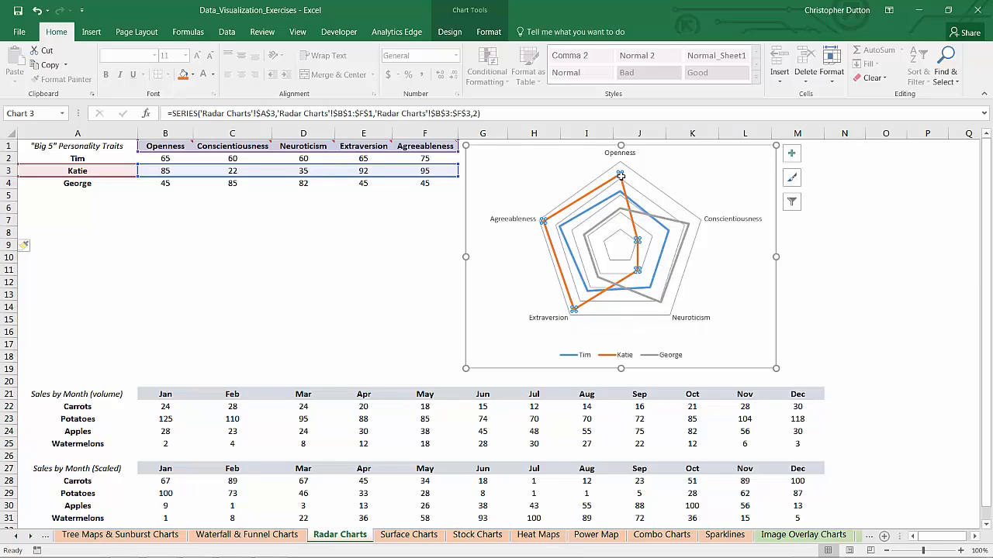
click(684, 225)
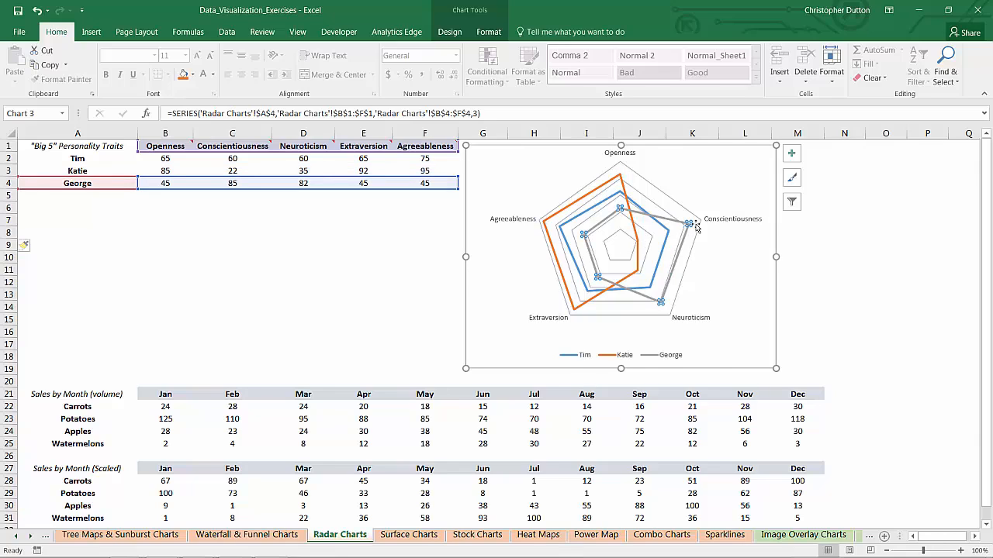
mouse_move(688, 224)
mouse_move(673, 281)
click(425, 269)
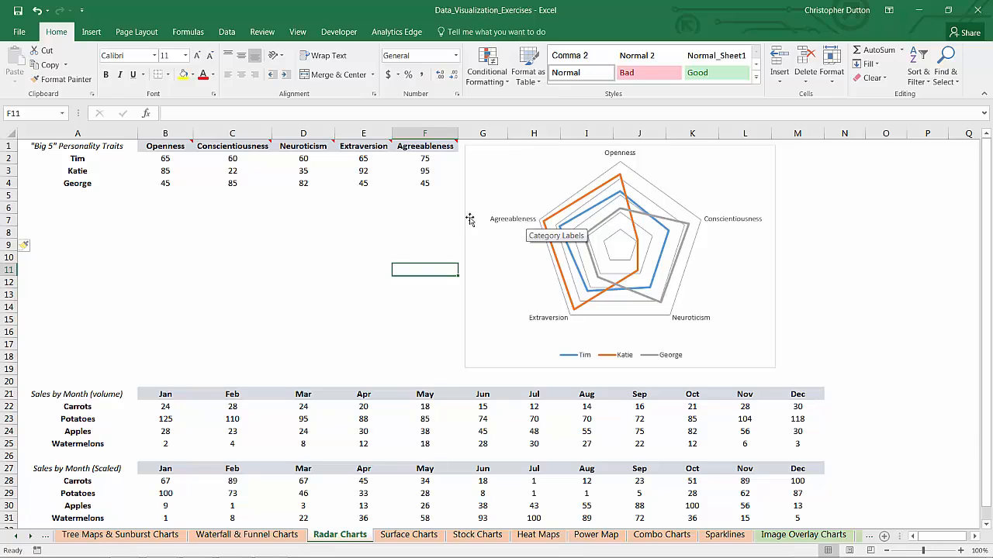
click(434, 217)
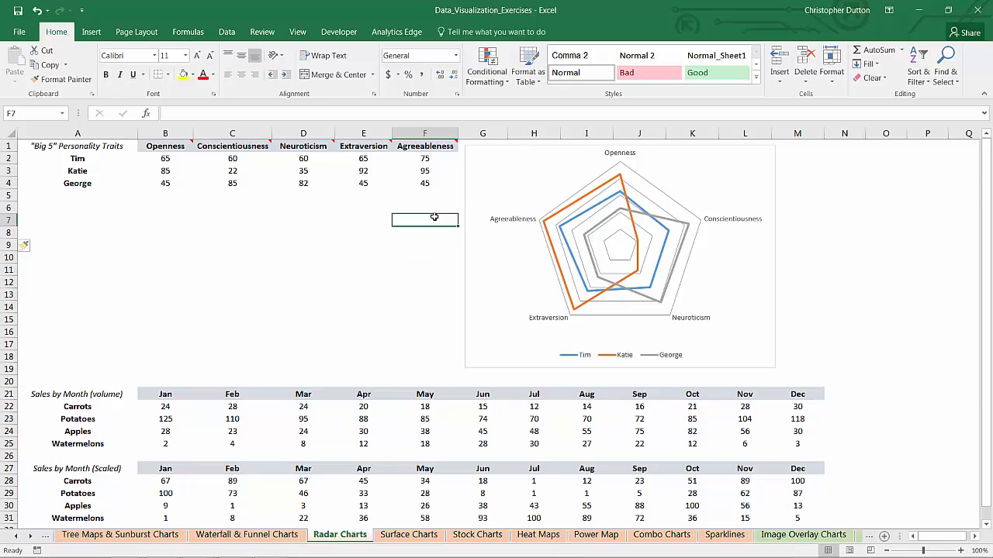
Insert a basic radar chart from the Sales by Month (volume) table in A21:M25 and place it below the scaled table
scroll(432, 224, down, 6)
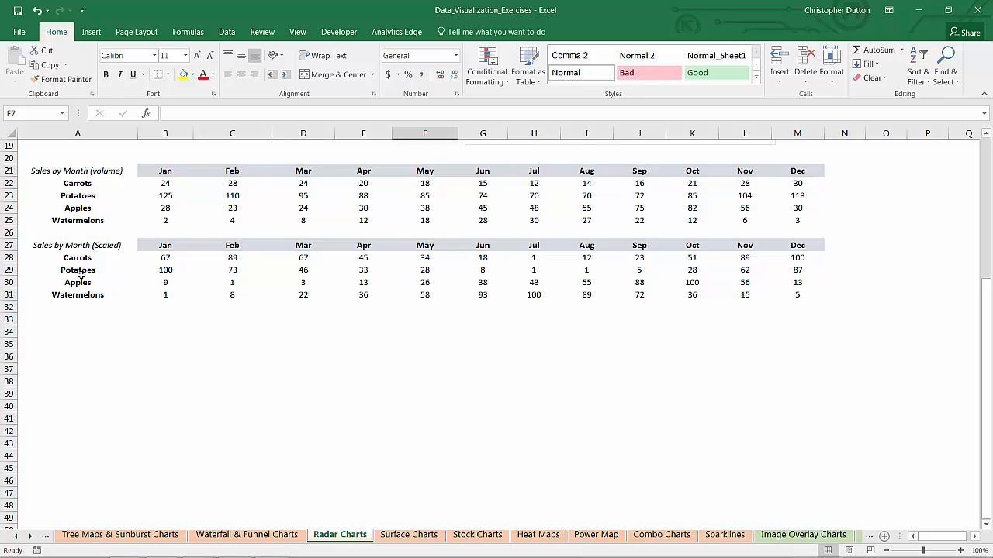
drag(69, 171, 789, 218)
click(91, 32)
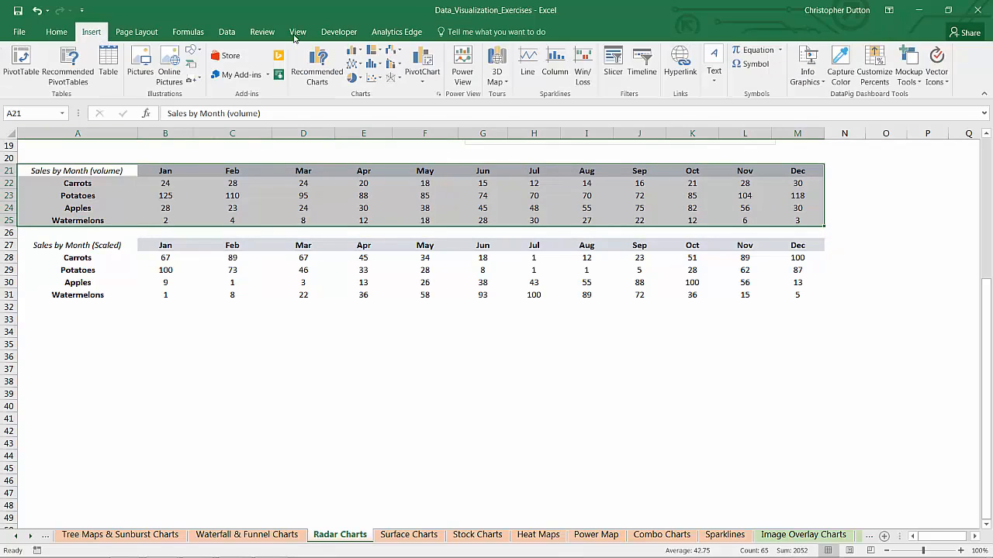
click(391, 77)
click(400, 203)
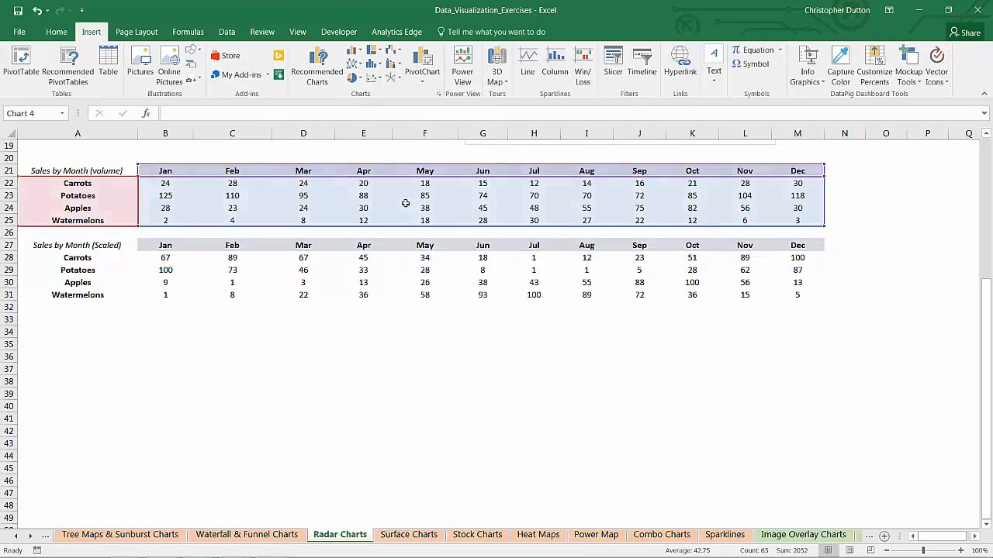
drag(501, 260, 390, 326)
drag(256, 328, 82, 345)
Delete the sales volume radar chart's title and enlarge the chart to about column F, row 48
click(236, 339)
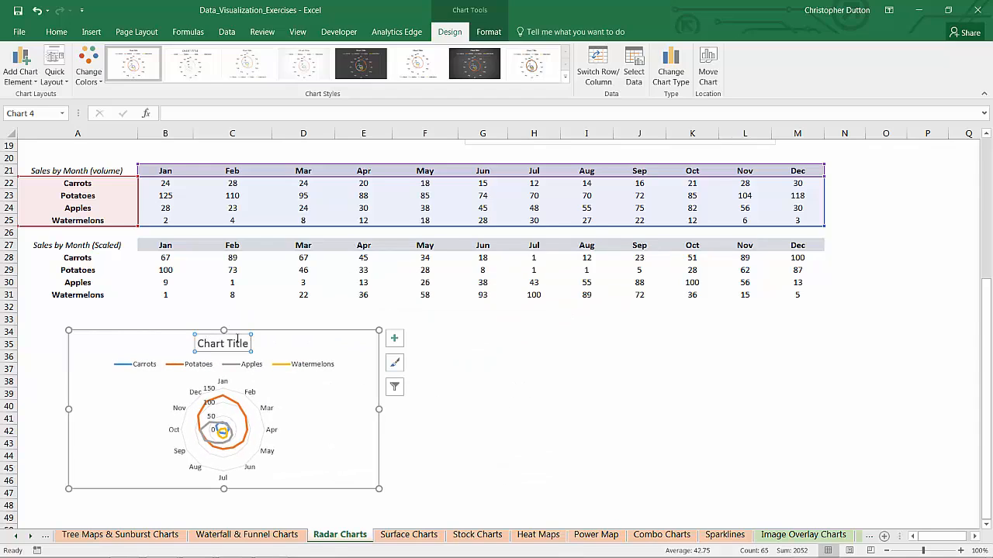
key(Delete)
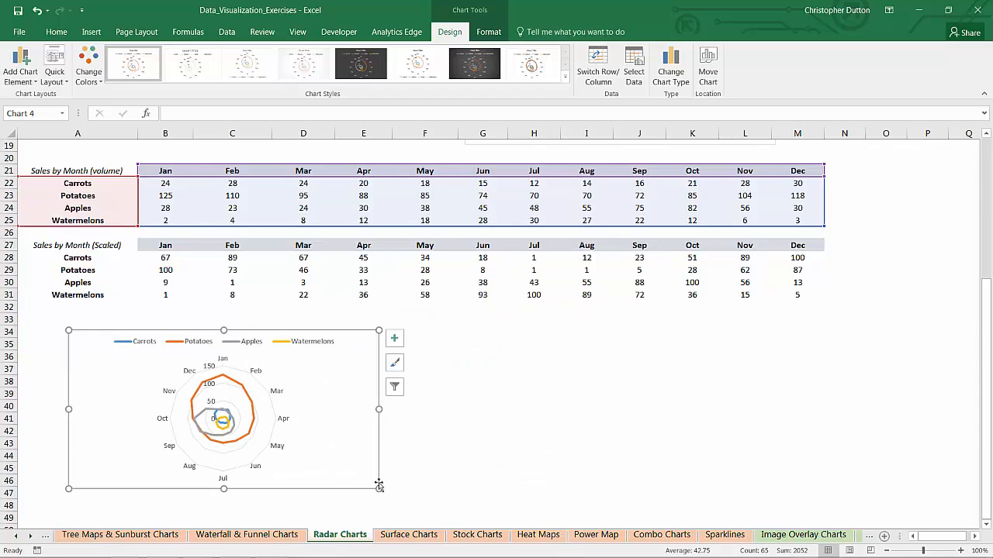
drag(378, 489, 427, 513)
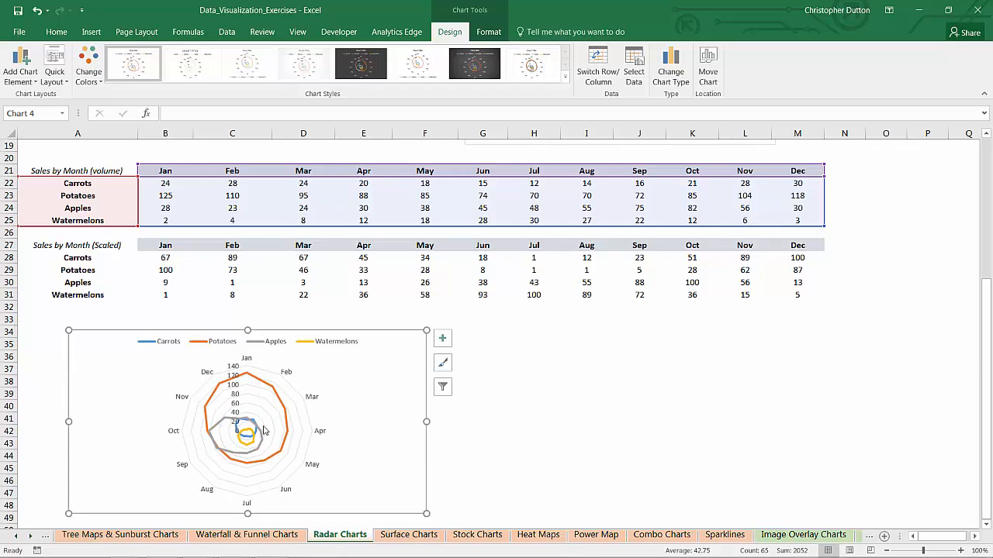
Delete the value axis labels from the sales volume radar chart
click(278, 399)
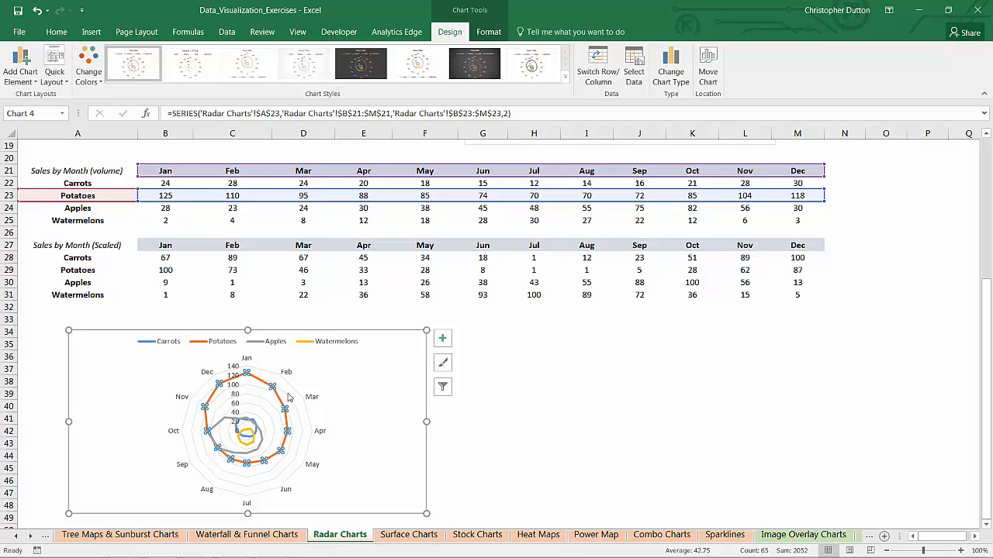
click(236, 394)
key(Delete)
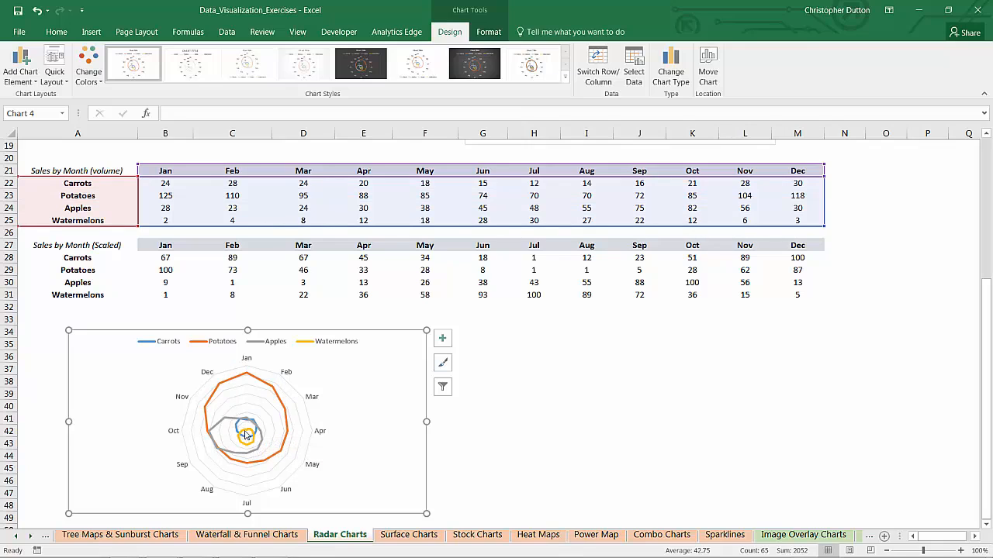
Examine the Watermelons and Carrots series near the center of the sales volume radar chart
click(245, 435)
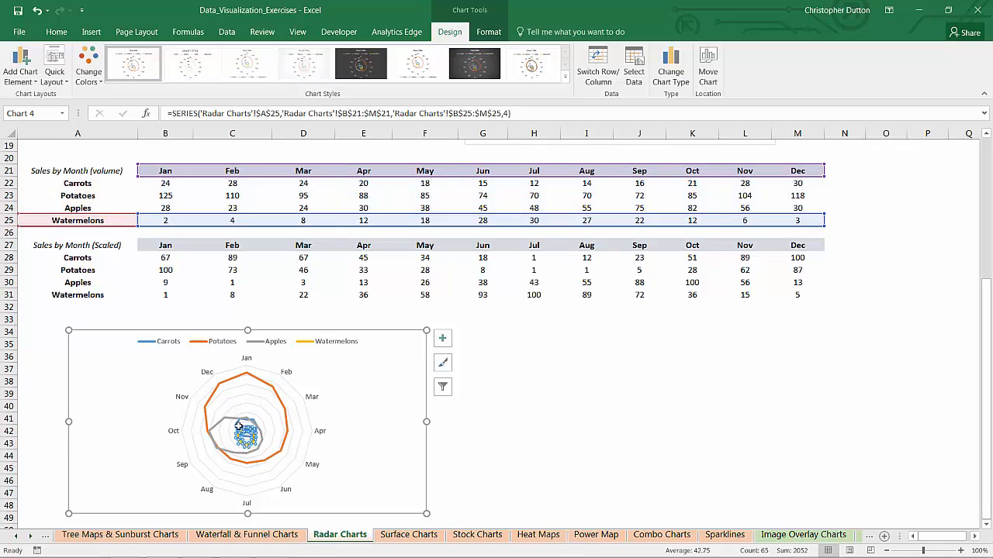
click(240, 426)
click(534, 394)
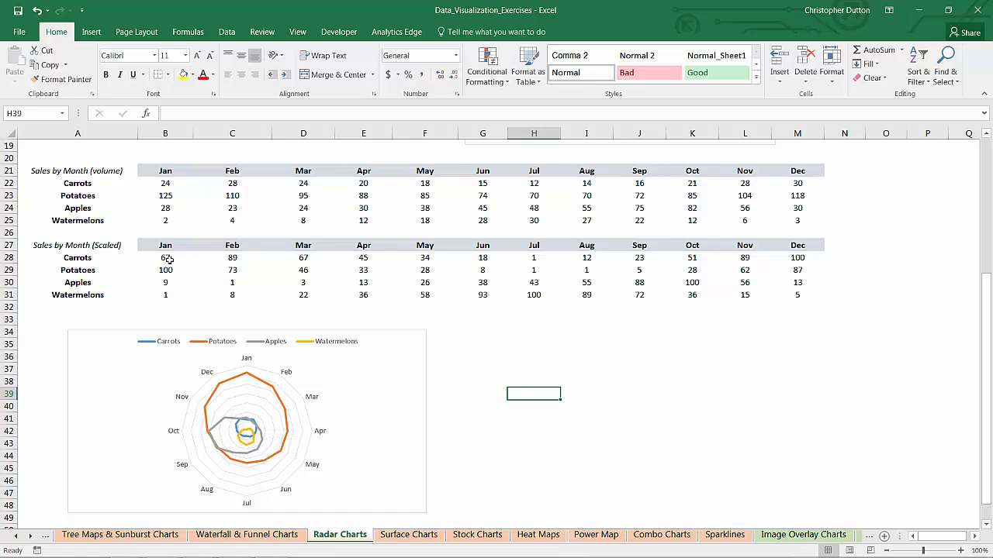
Compare the volume and scaled sales tables and examine the scaling formula for January carrots in B28
click(106, 246)
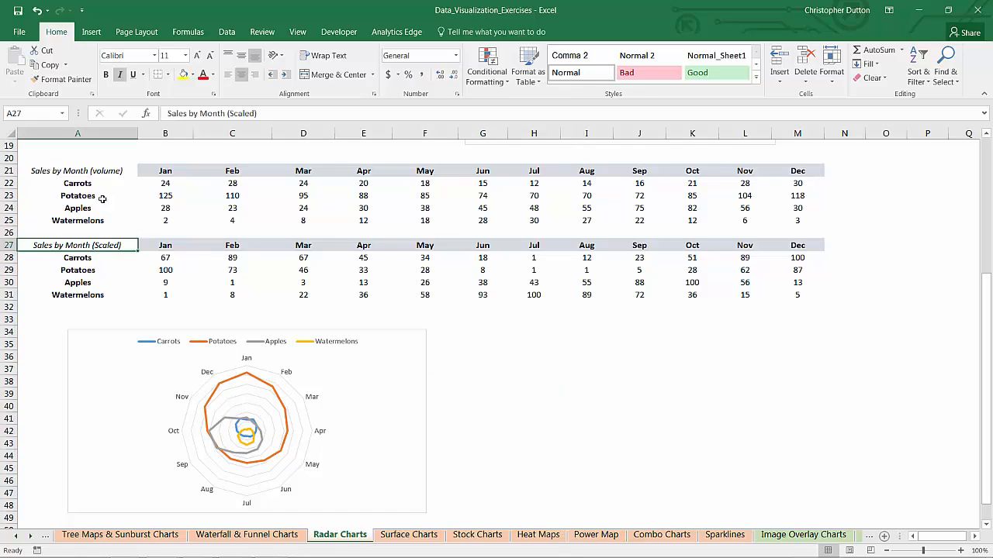
click(87, 171)
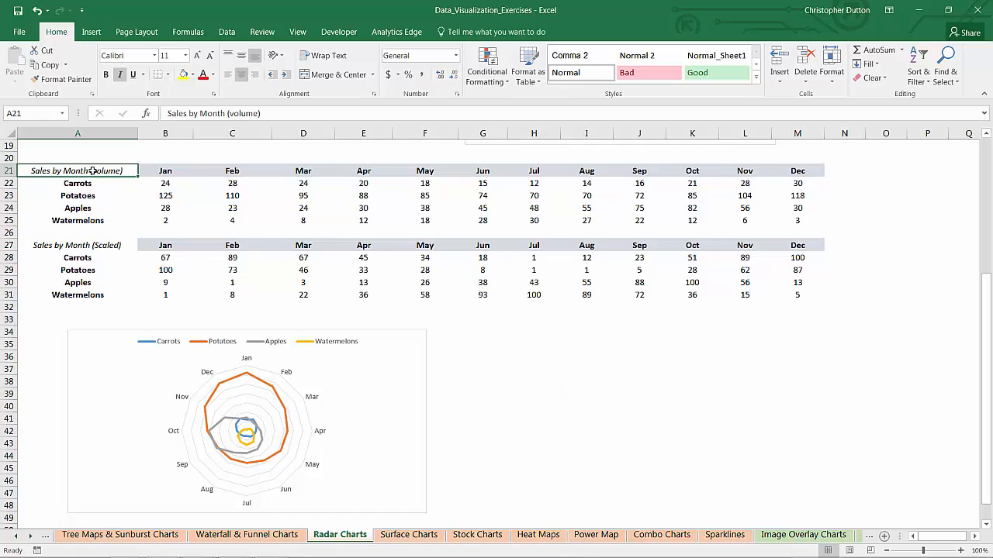
click(100, 247)
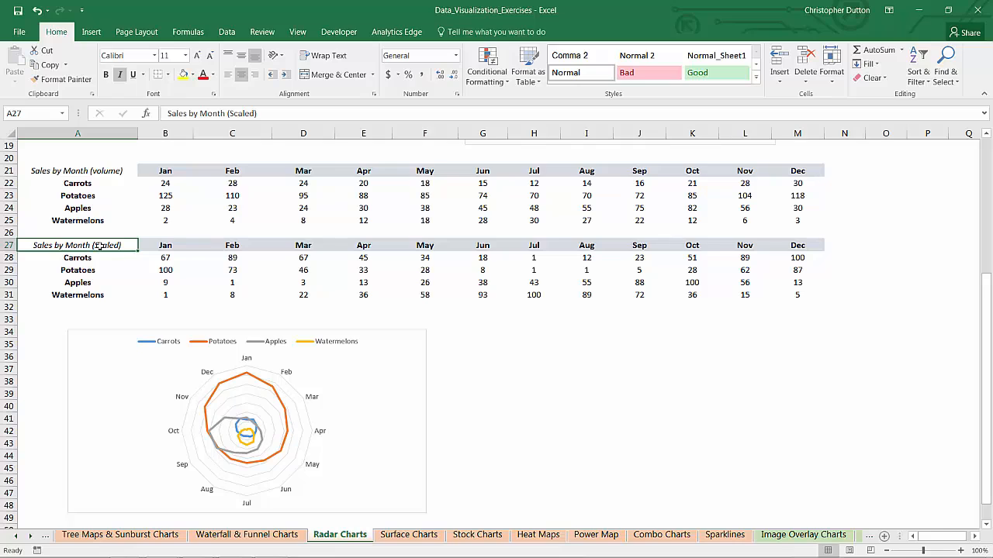
click(166, 257)
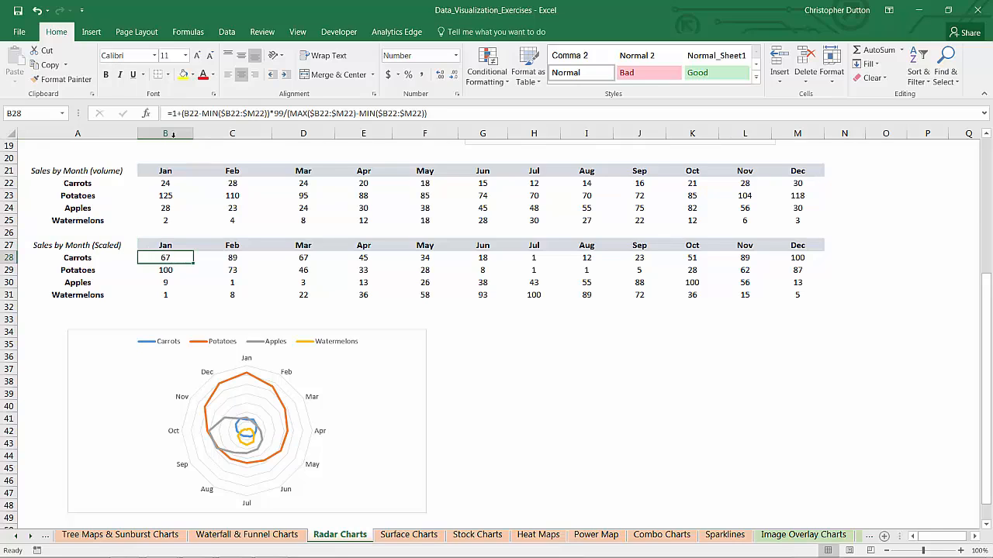
click(444, 113)
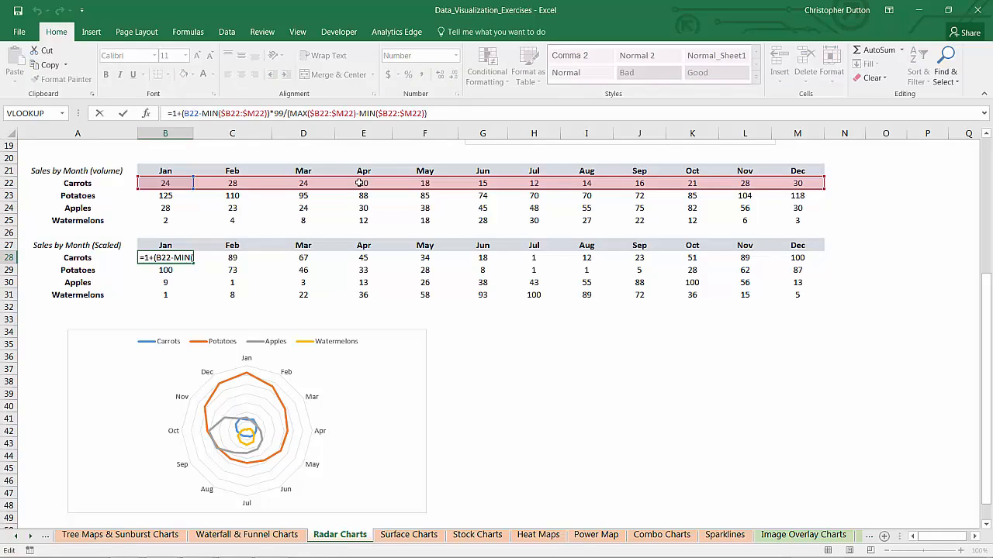
key(Return)
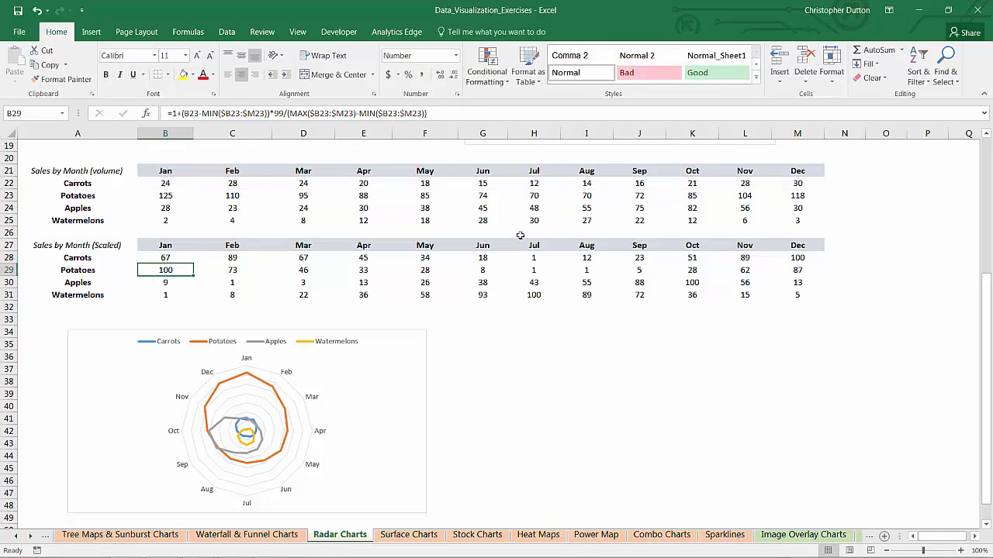
click(166, 253)
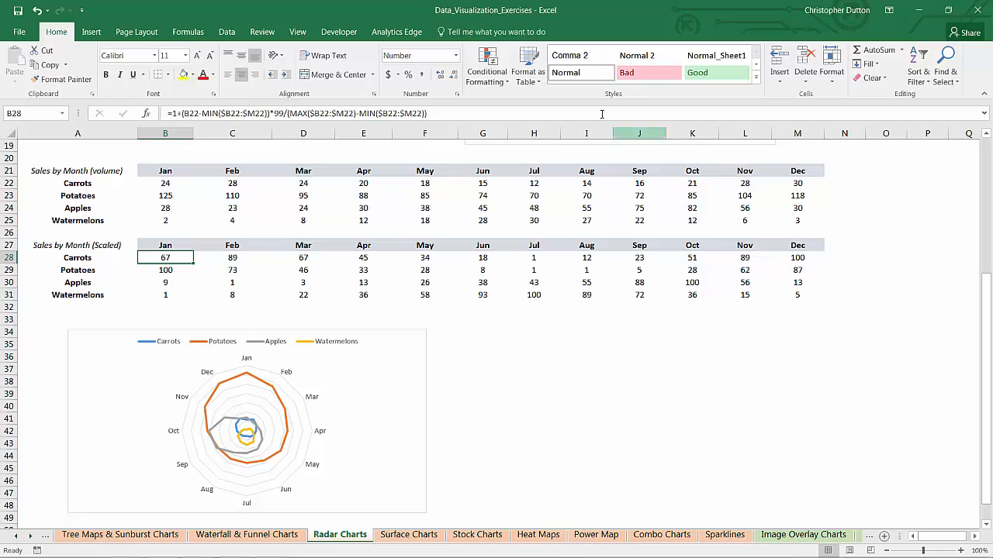
Change the multiplier in B28's scaling formula to 999 and fill the formula across the Carrots row to M28
click(177, 113)
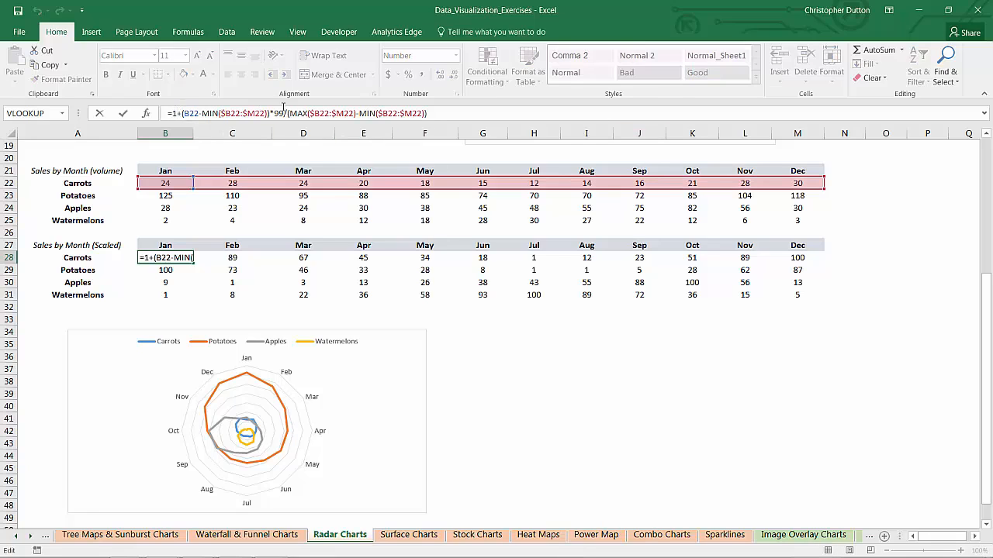
drag(282, 113, 276, 113)
text(999)
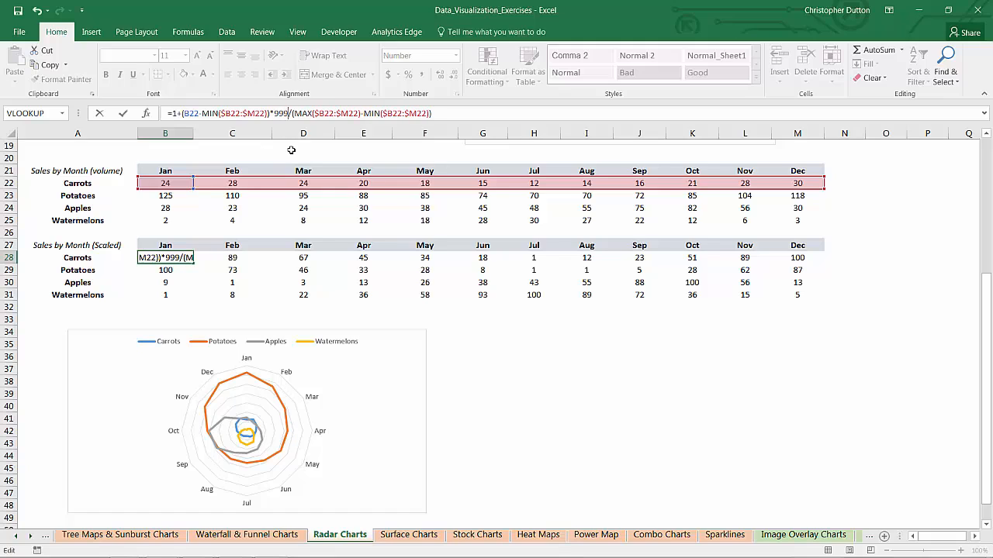
key(Return)
click(180, 257)
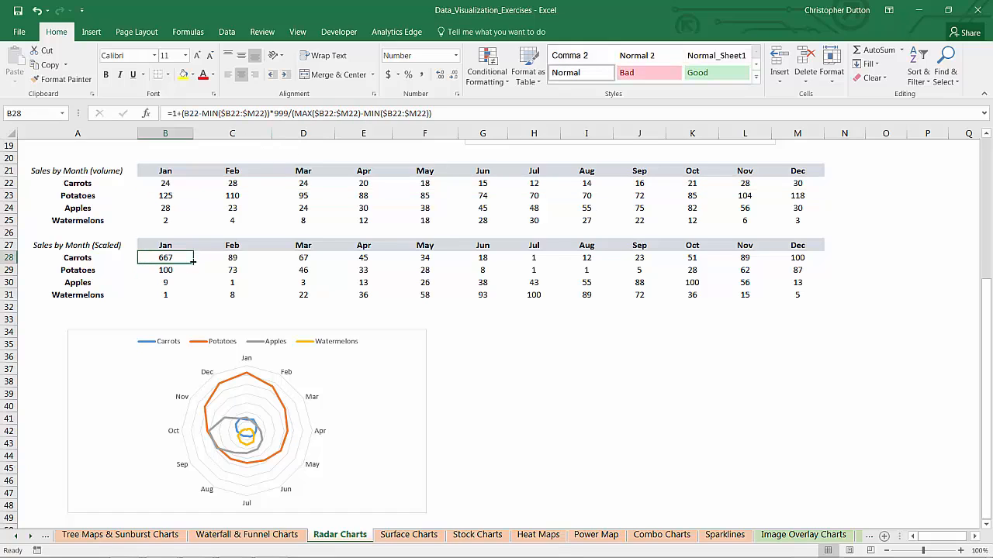
drag(193, 264, 823, 259)
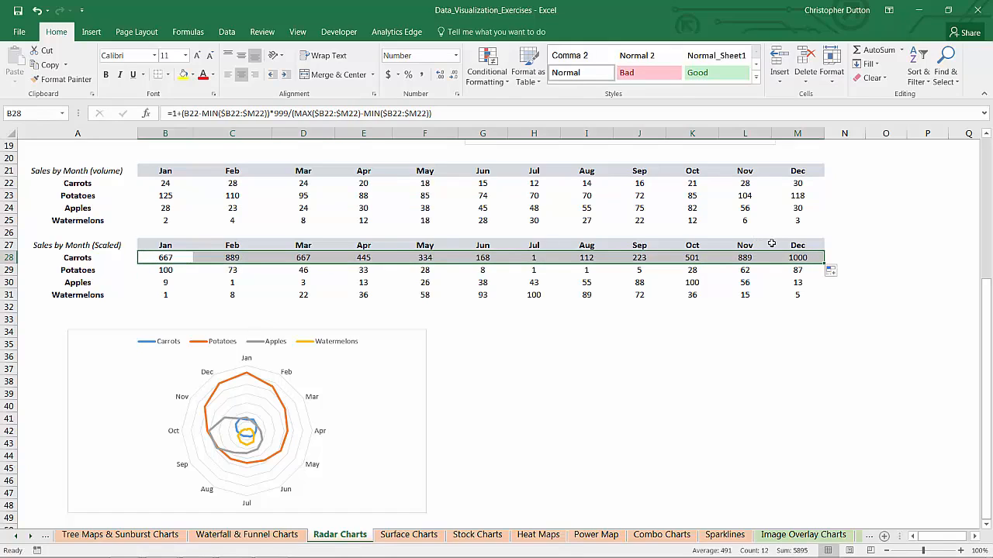
Undo the fill across the scaled Carrots row and set the multiplier in B28's formula back to 99
key(ctrl+z)
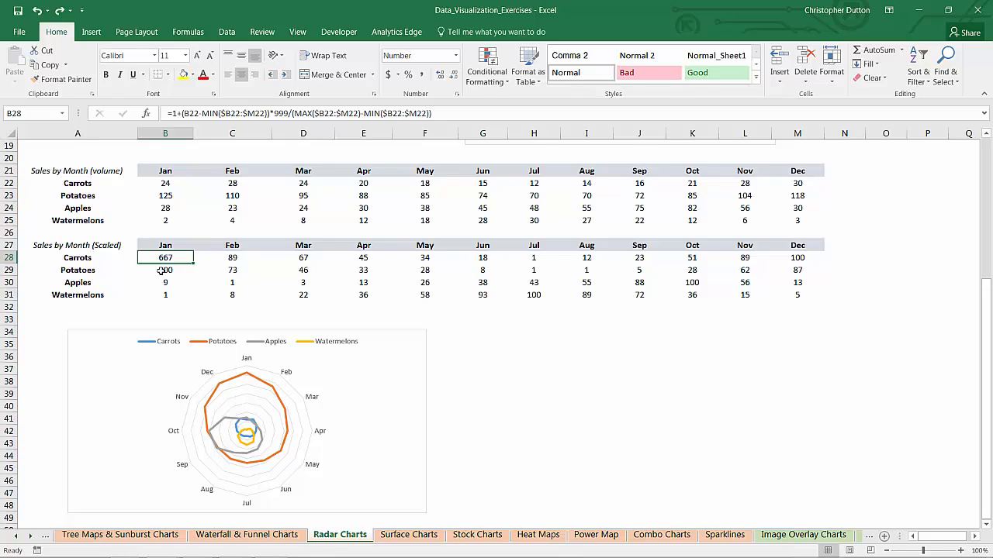
click(283, 113)
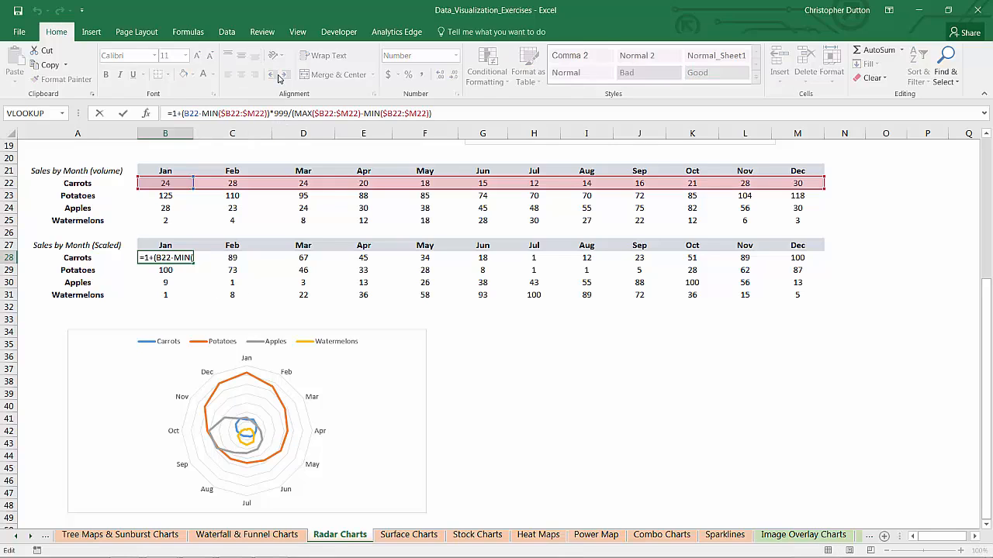
key(BackSpace)
key(Return)
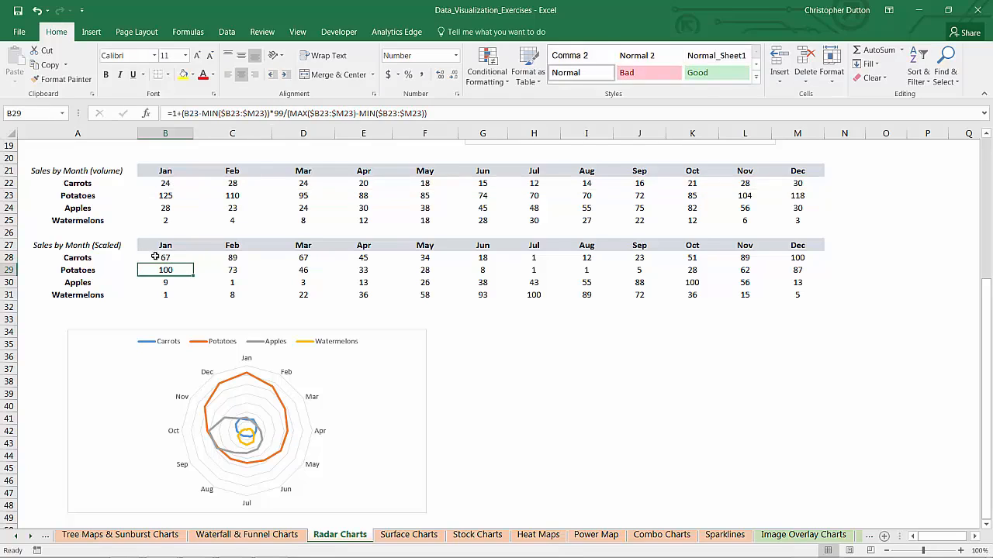
Insert a basic radar chart from the Sales by Month (Scaled) table in A27:M31 and place it beside the volume chart
drag(101, 245, 794, 294)
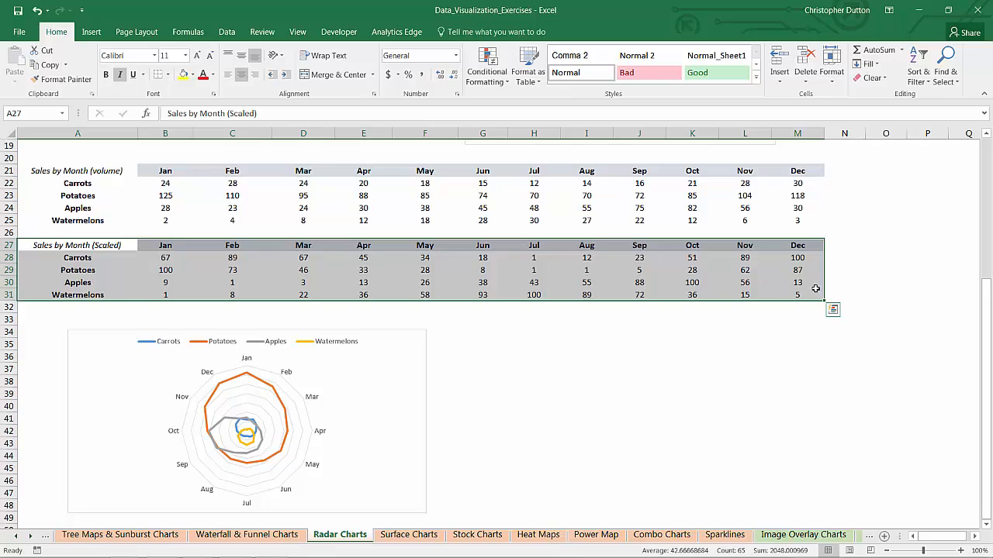
click(90, 34)
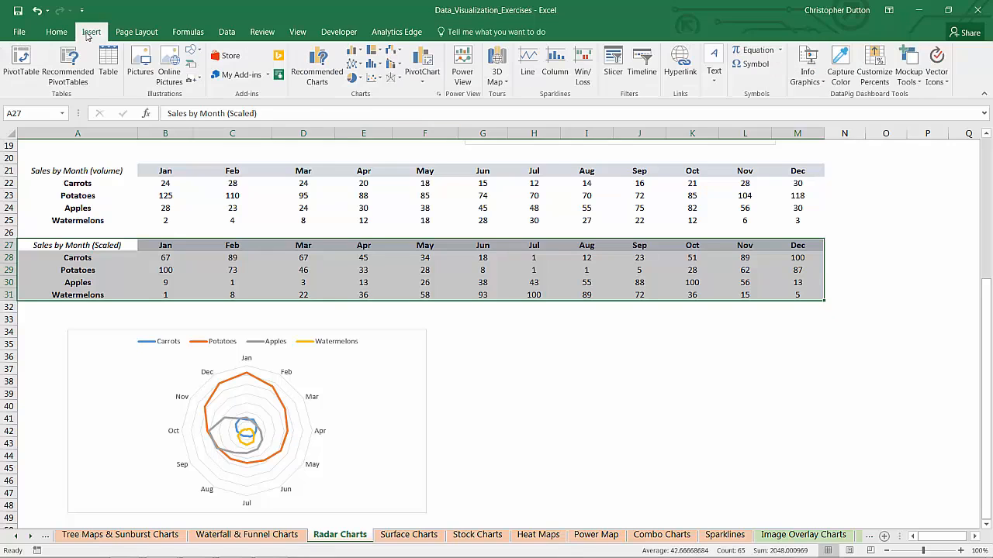
click(398, 80)
click(404, 205)
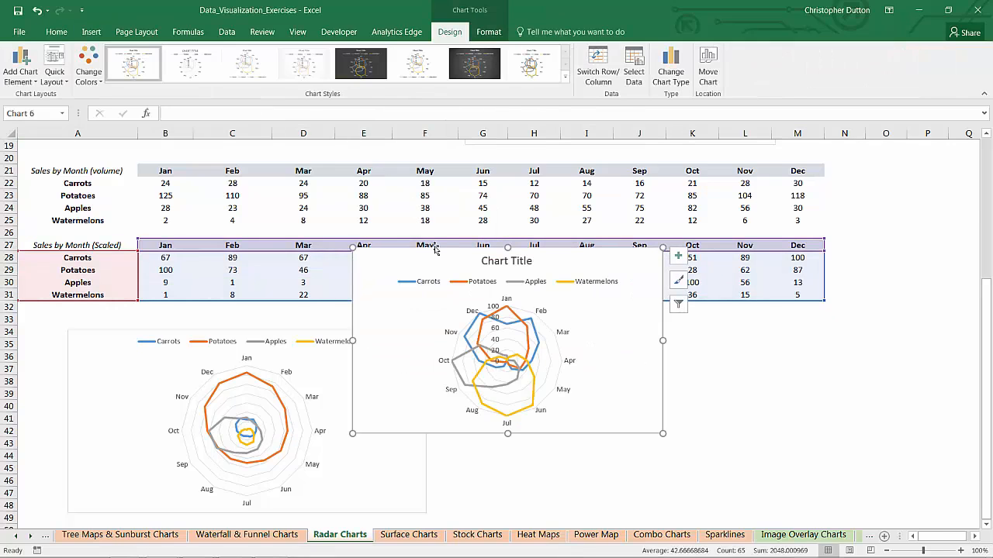
drag(434, 252, 514, 334)
Delete the scaled sales radar chart's title and deselect the chart
click(577, 342)
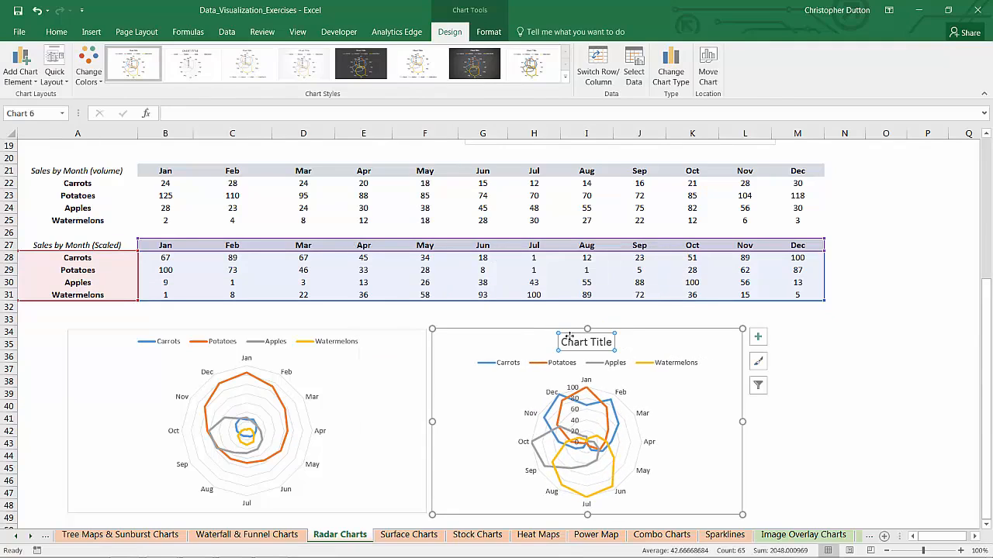
key(Delete)
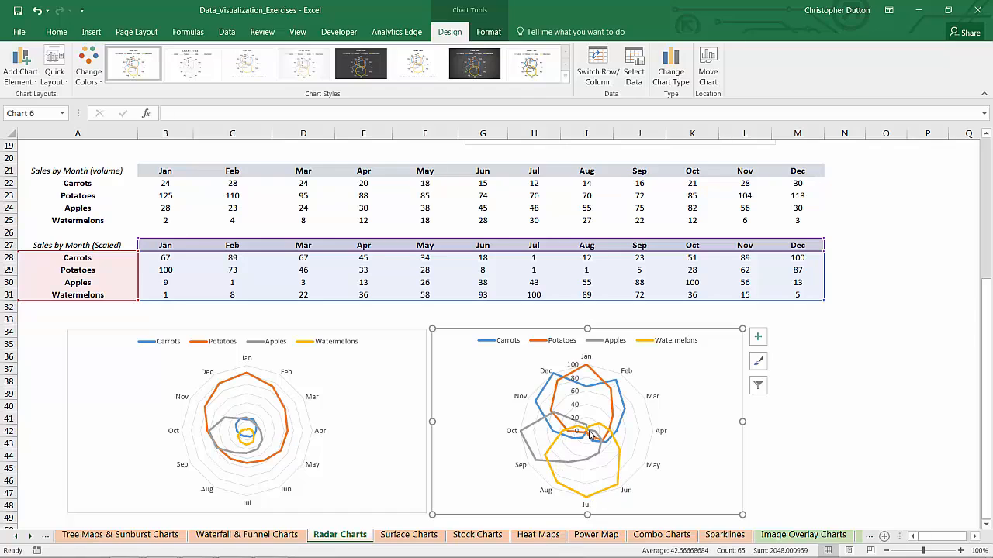
mouse_move(587, 432)
click(821, 326)
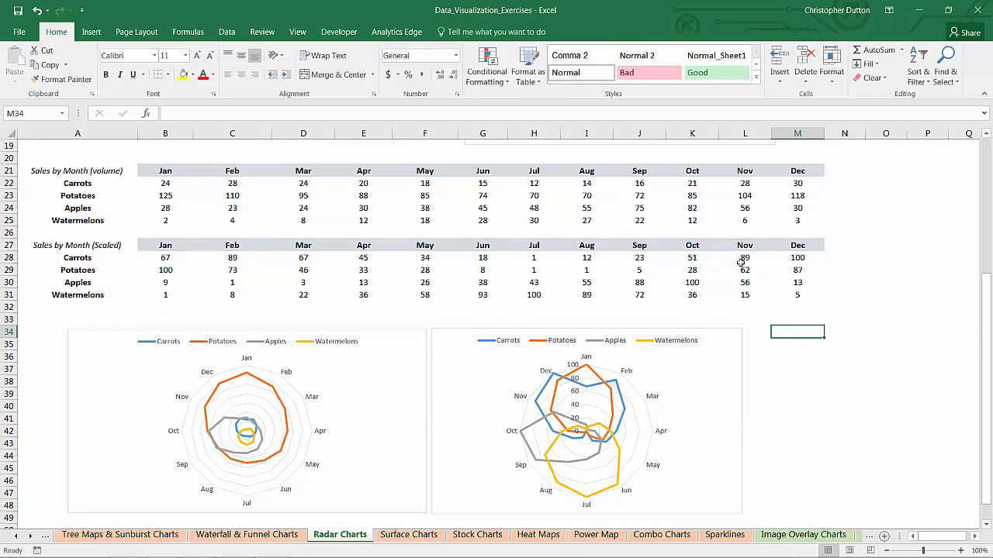
Check the December point of the Carrots series in the scaled radar chart and return to the personality traits chart
mouse_move(541, 395)
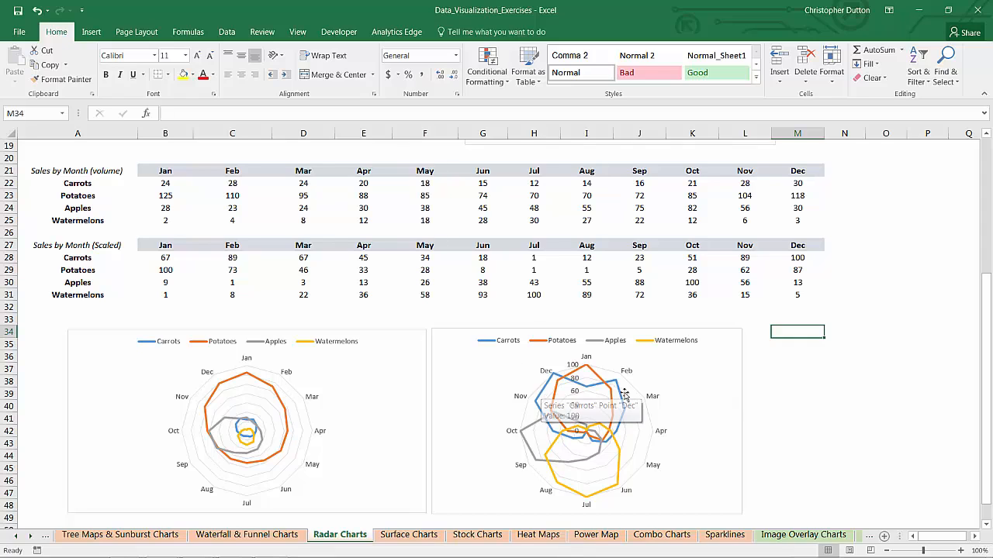
click(784, 369)
scroll(751, 348, up, 6)
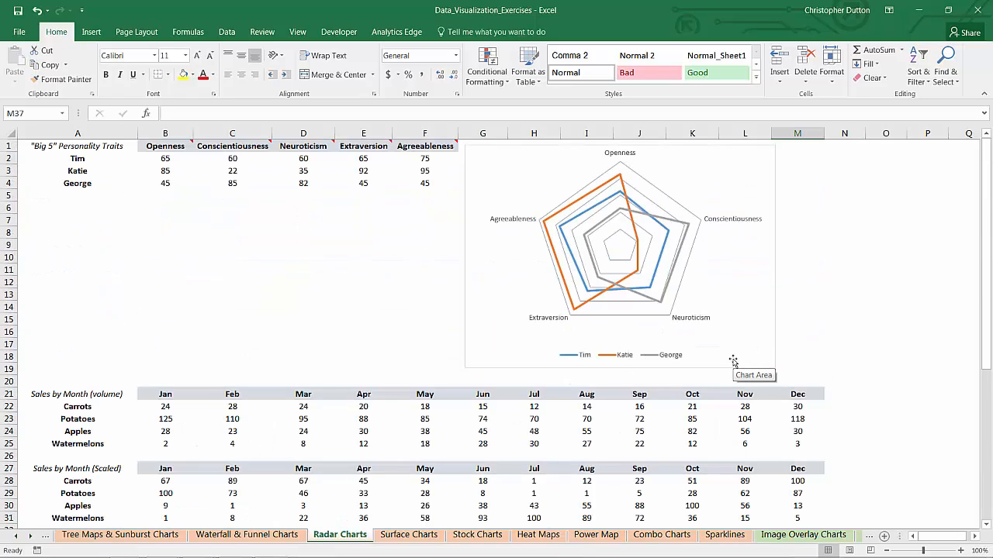